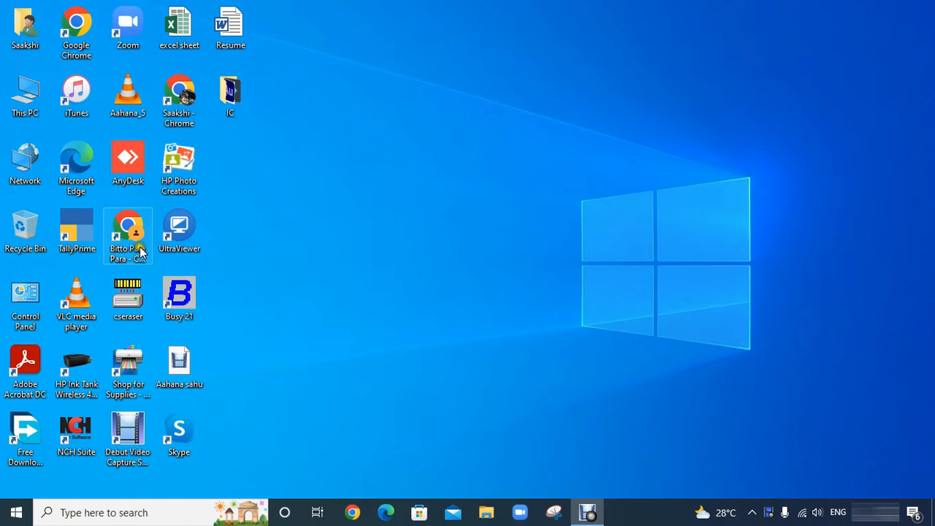
# Step: Launch TallyPrime from its desktop shortcut
pyautogui.click(80, 232)
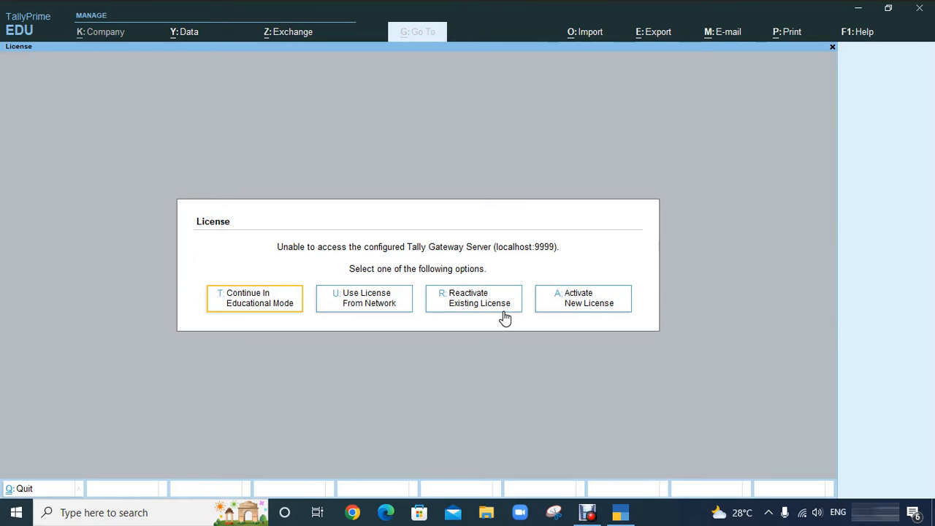
# Step: Continue in Educational Mode without a license to reach the Select Company screen
pyautogui.click(566, 306)
pyautogui.click(255, 307)
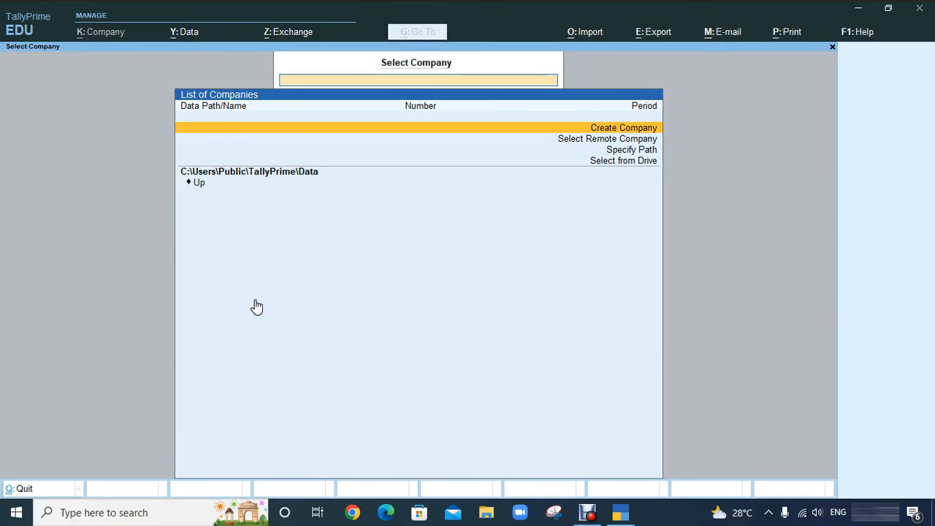
# Step: Choose Create Company from the company options list to open the blank creation form
pyautogui.press('Down')
pyautogui.press('Up')
pyautogui.press('Down')
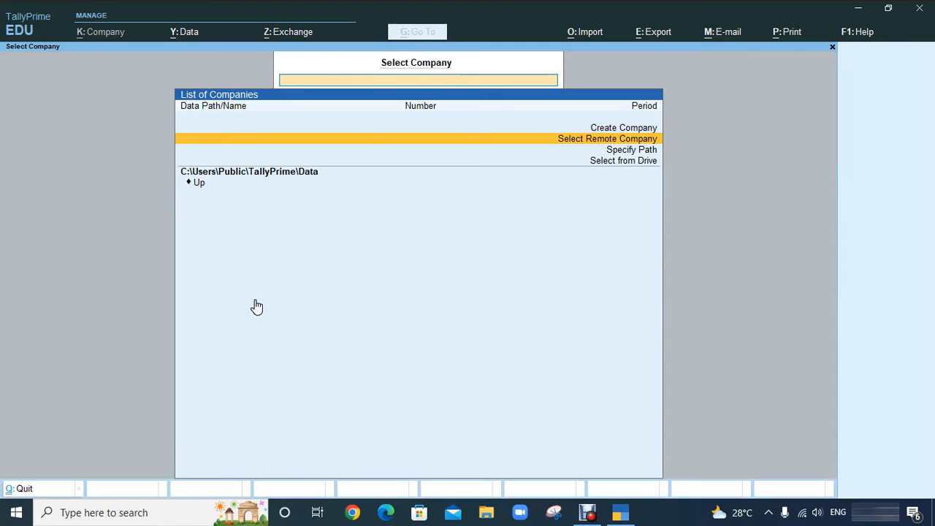
pyautogui.press('Down')
pyautogui.press('Down')
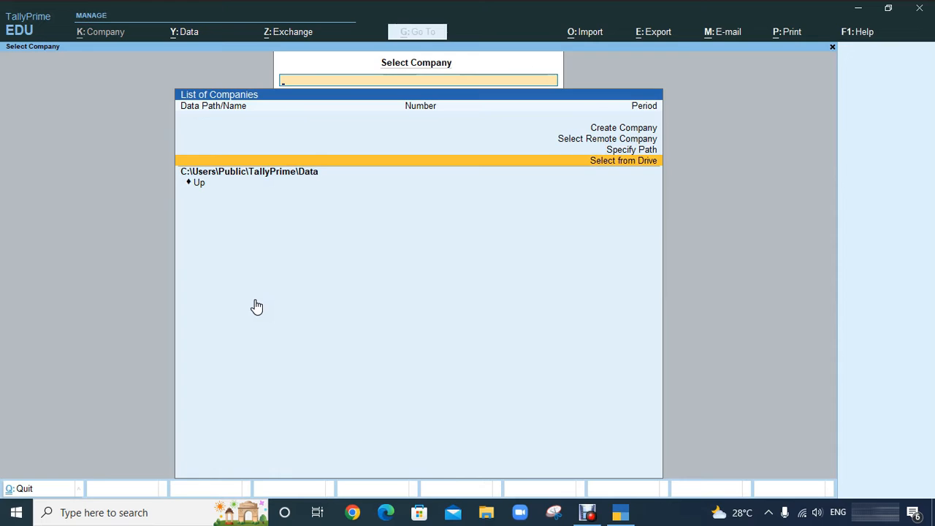
pyautogui.press('Up')
pyautogui.press('Up')
pyautogui.press('Up')
pyautogui.press('Down')
pyautogui.press('Down')
pyautogui.press('Down')
pyautogui.press('Up')
pyautogui.press('Up')
pyautogui.press('Up')
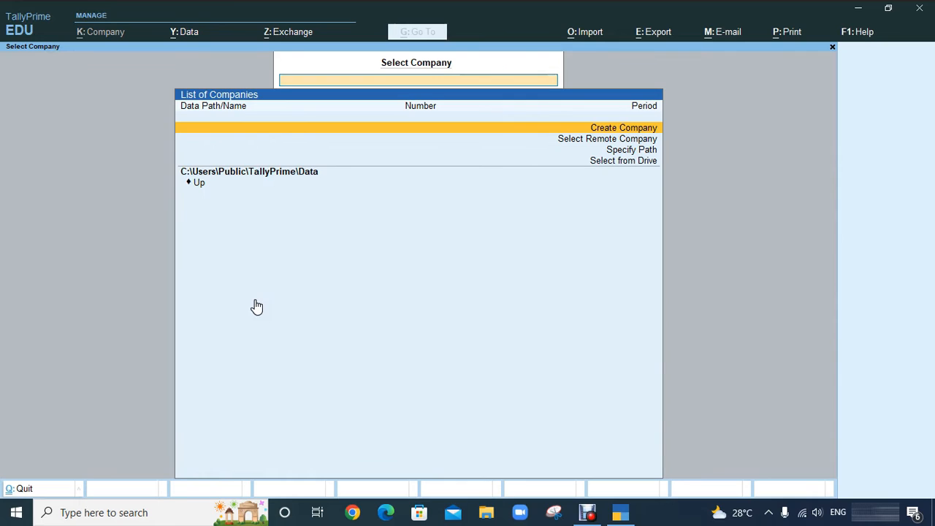
pyautogui.press('Down')
pyautogui.press('Down')
pyautogui.press('Down')
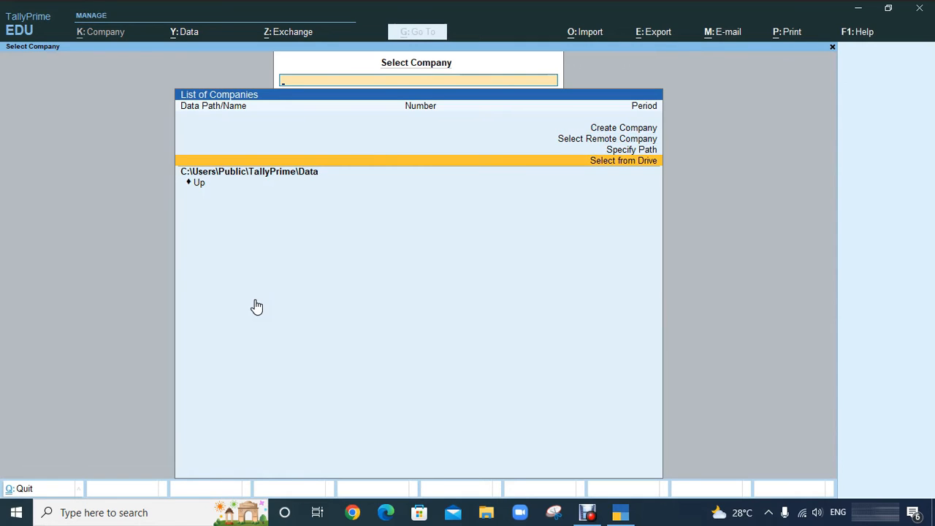
pyautogui.press('Up')
pyautogui.press('Up')
pyautogui.press('Up')
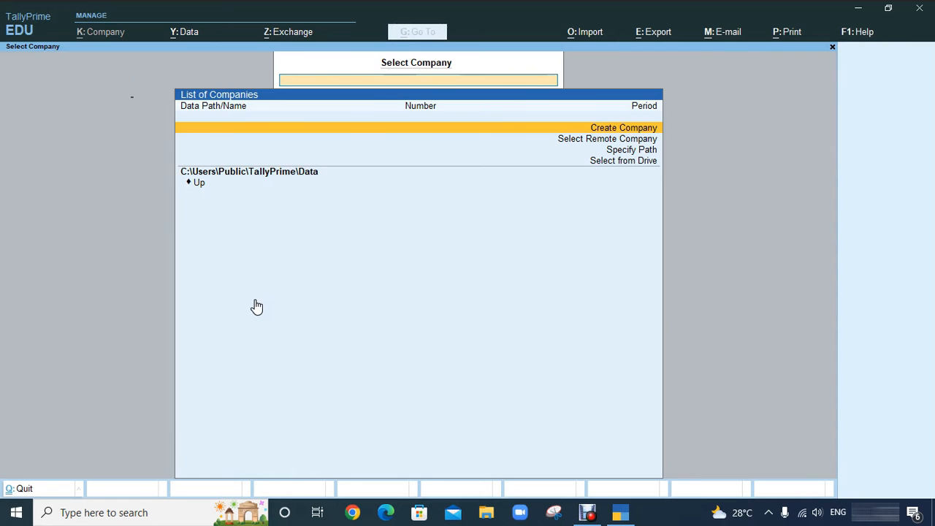
pyautogui.press('Return')
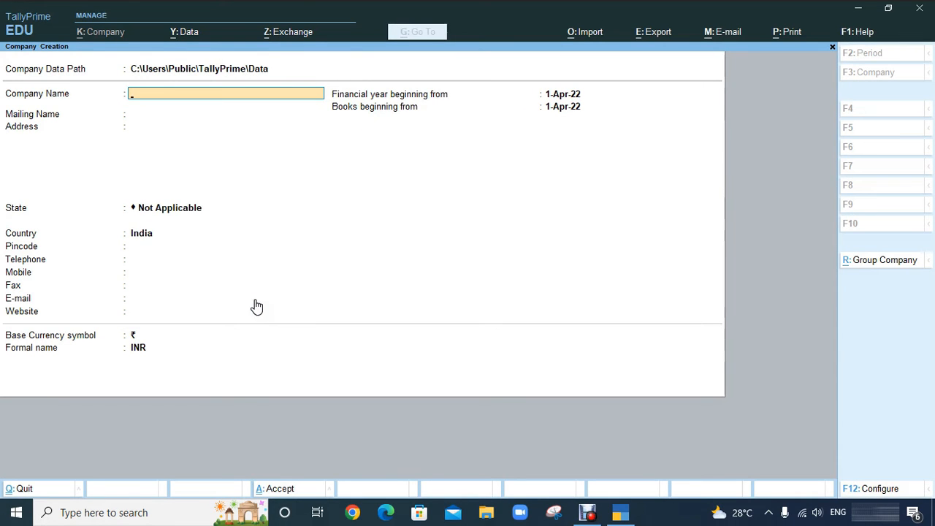
# Step: Keep the default data path and enter company name Abc, mailing name Xyz and address Delhi
pyautogui.press('BackSpace')
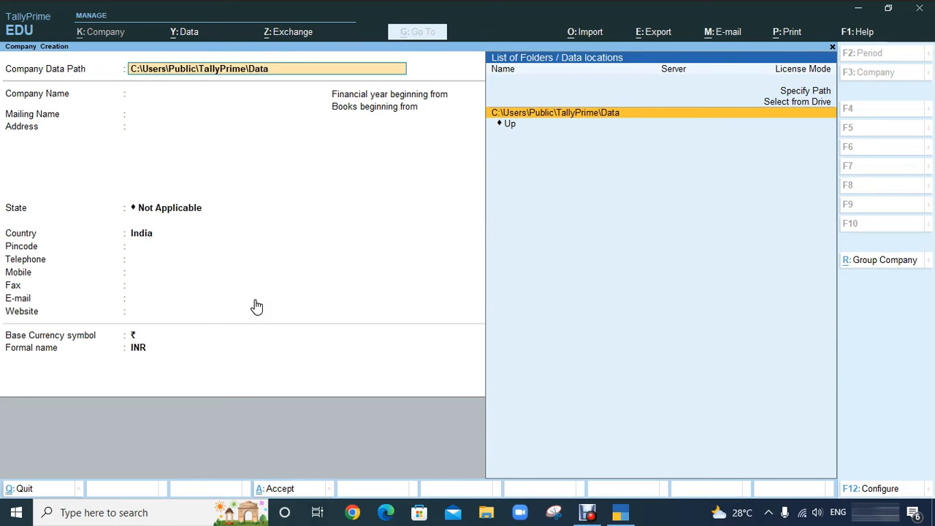
pyautogui.press('Return')
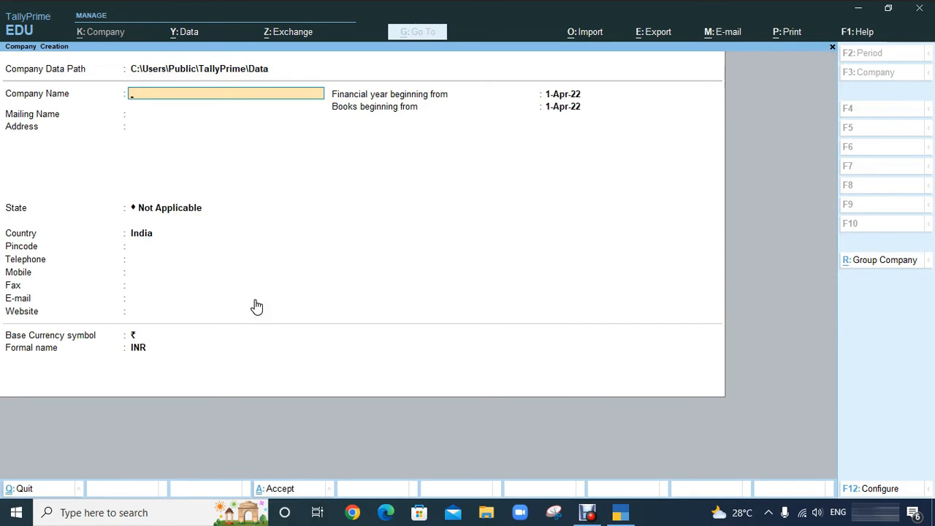
pyautogui.write('Abc')
pyautogui.press('Return')
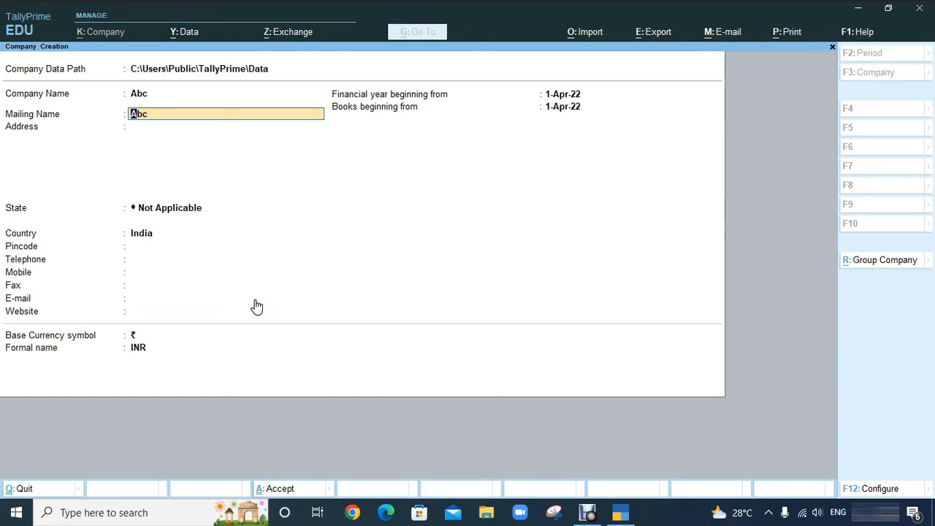
pyautogui.write('Xyz')
pyautogui.press('Return')
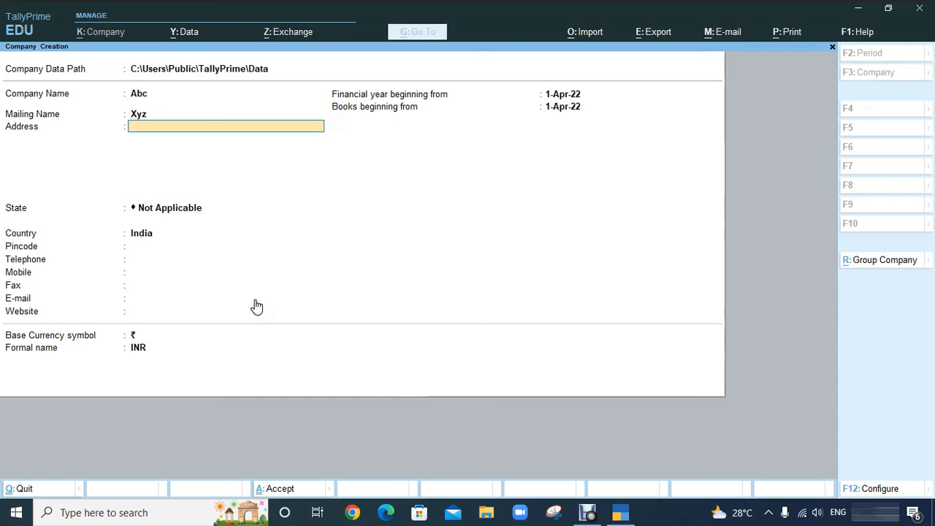
pyautogui.write('Delhi')
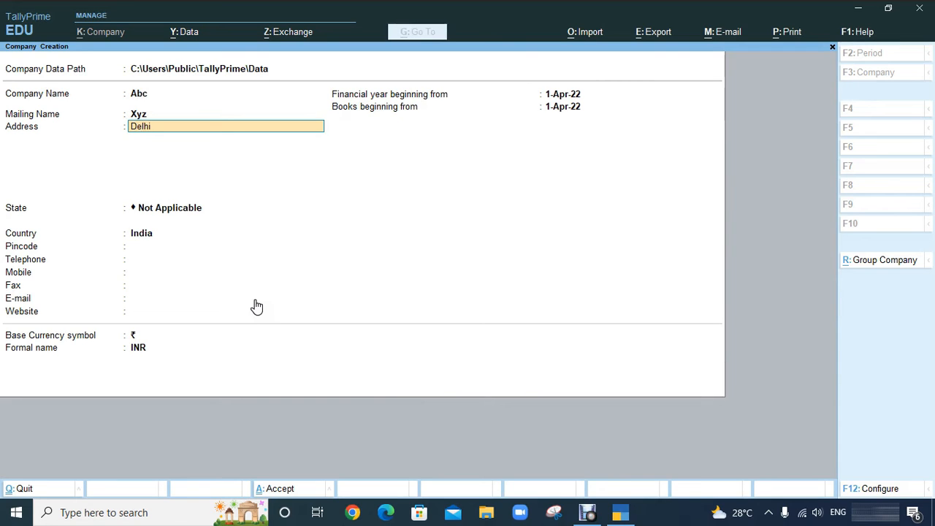
pyautogui.press('Return')
pyautogui.press('Return')
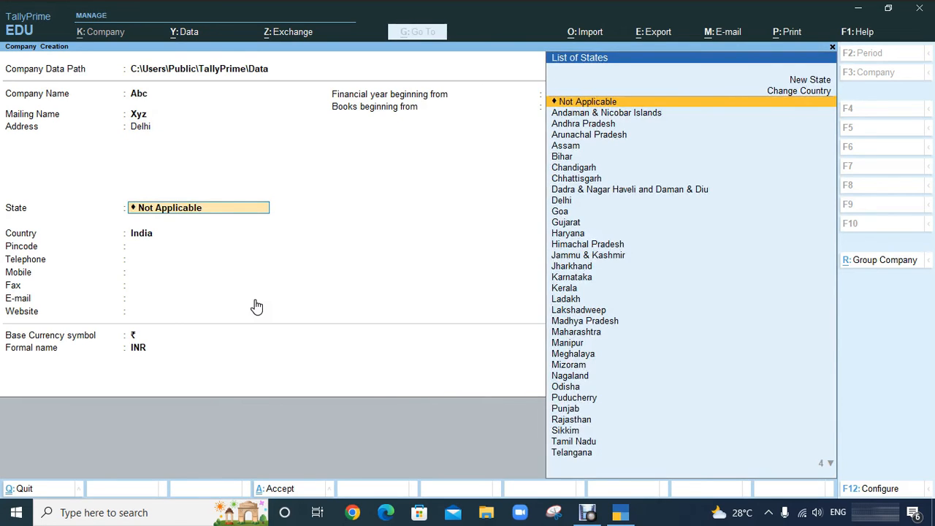
# Step: Set the state to Delhi and enter the company's pincode
pyautogui.write('De')
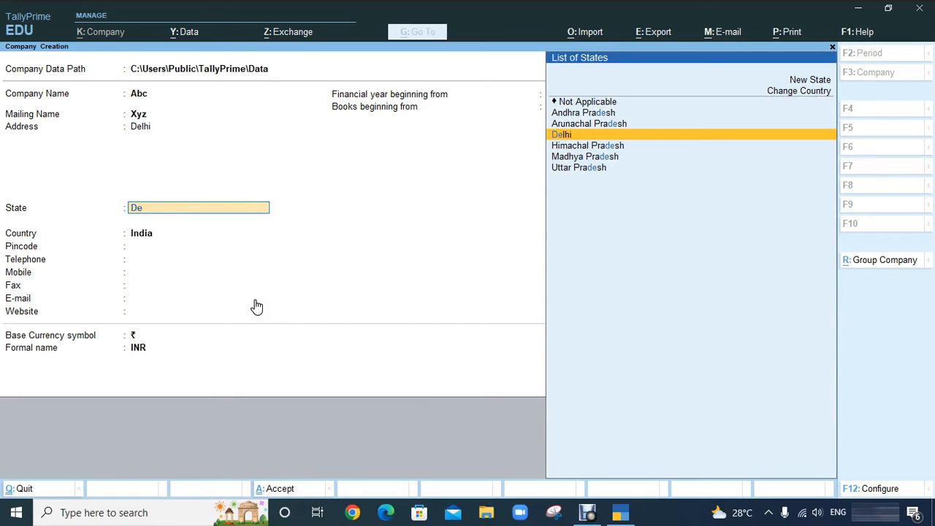
pyautogui.press('Down')
pyautogui.press('Down')
pyautogui.press('Down')
pyautogui.press('Up')
pyautogui.press('Up')
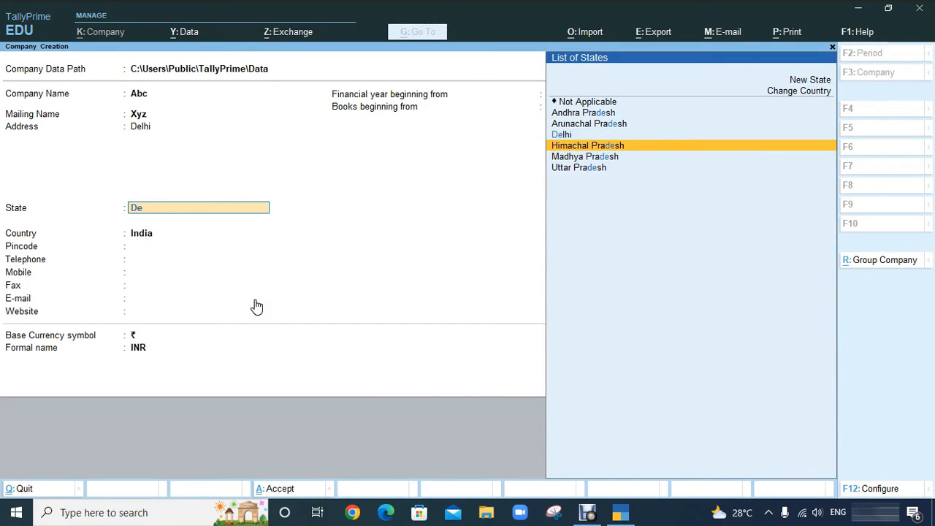
pyautogui.press('Up')
pyautogui.press('Return')
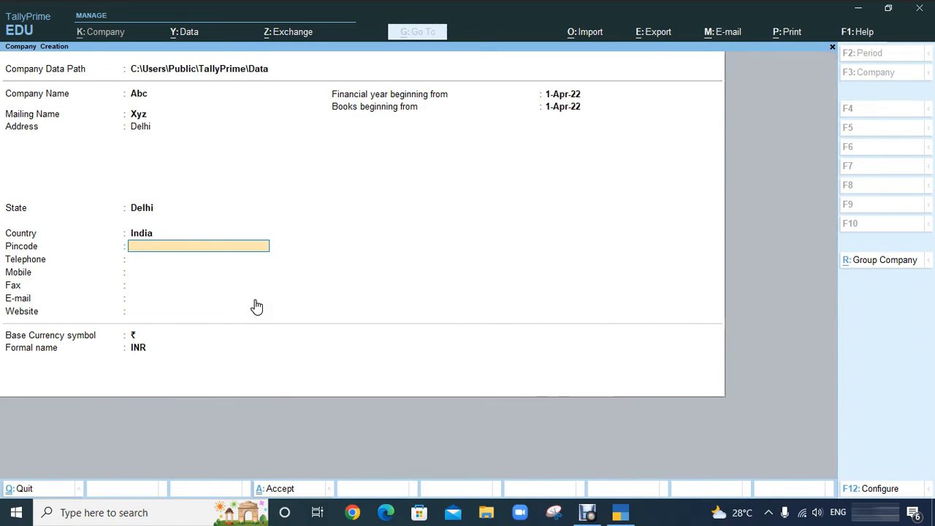
pyautogui.write('123456')
pyautogui.press('Return')
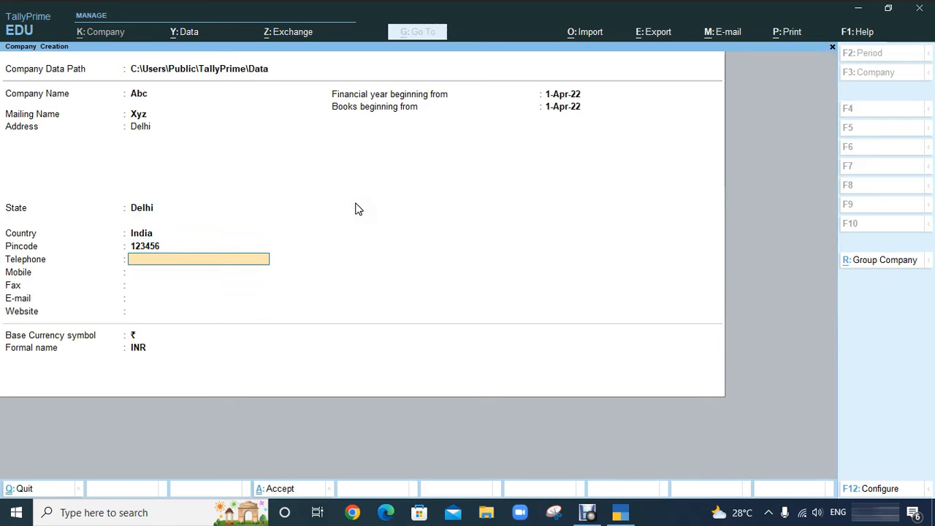
# Step: Enter the company's telephone number, mobile number and e-mail address, leaving fax and website blank
pyautogui.press('Return')
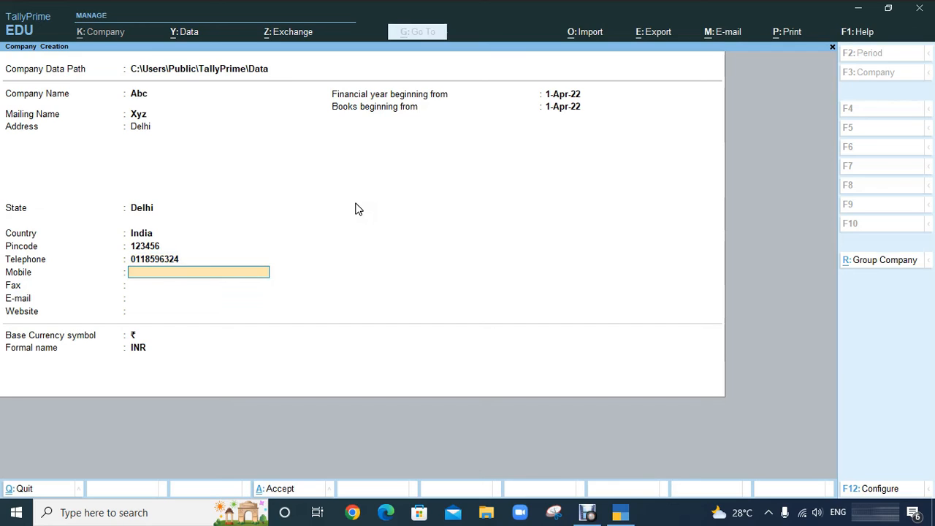
pyautogui.press('Return')
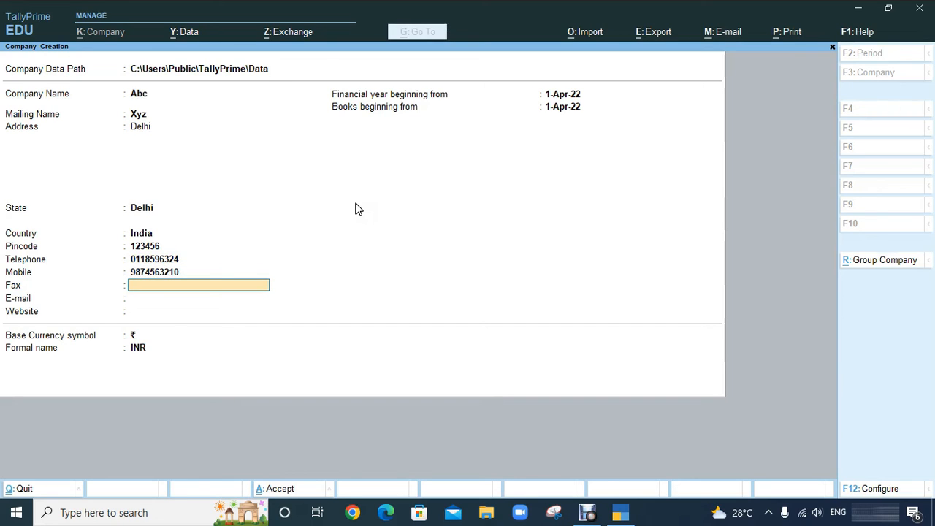
pyautogui.press('Return')
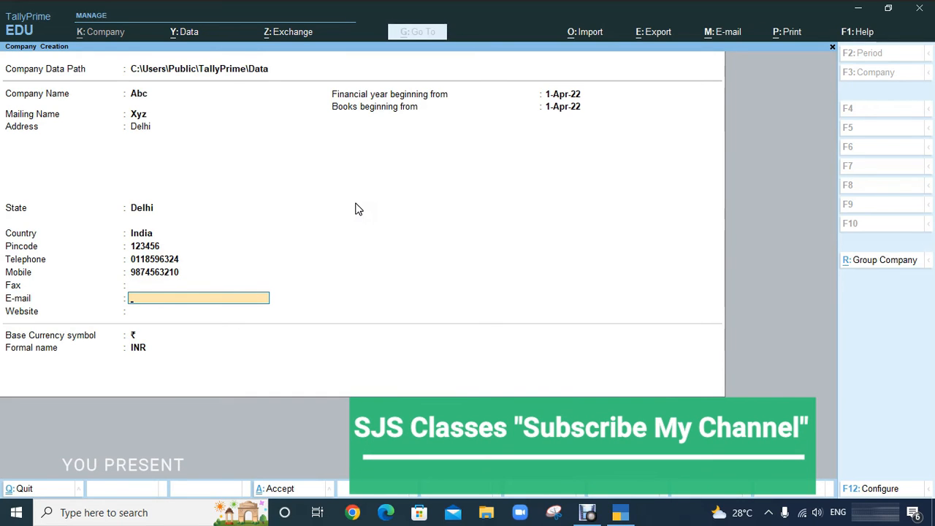
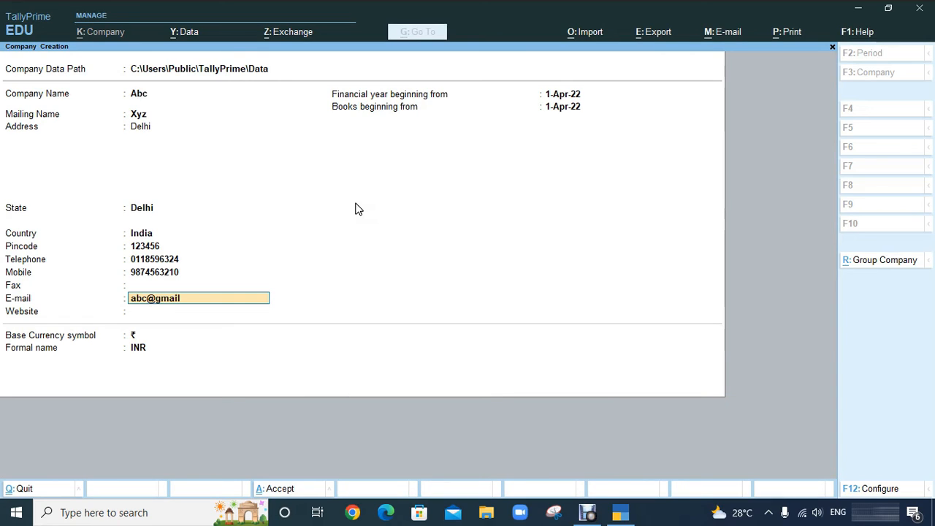
pyautogui.press('Return')
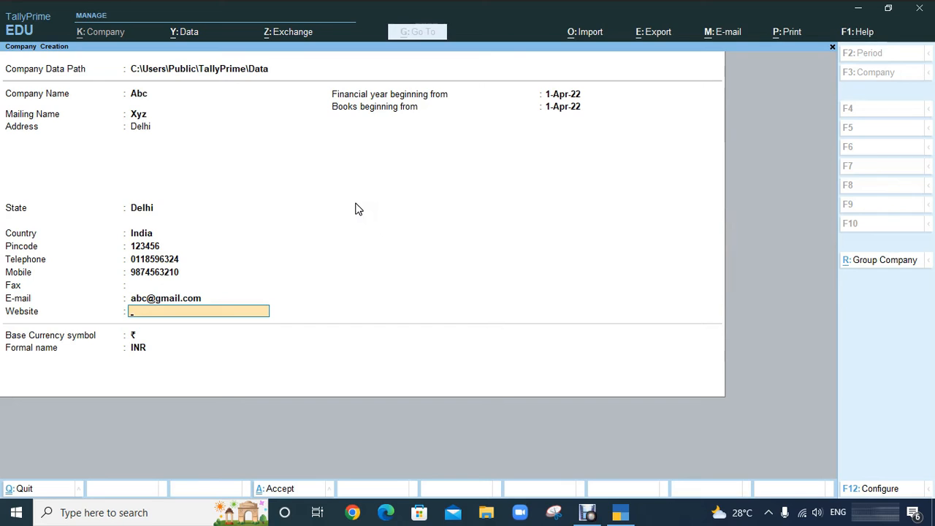
pyautogui.press('Return')
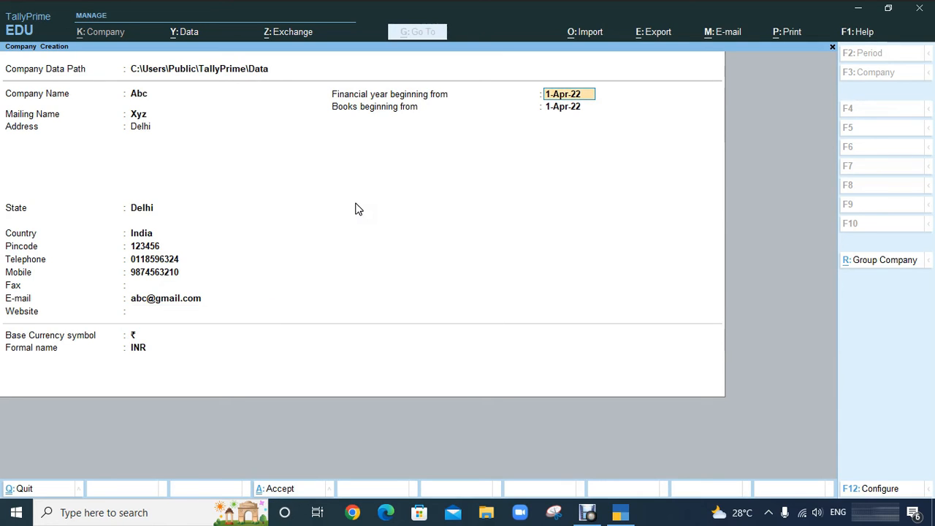
# Step: Keep financial year and books beginning at 1-Apr-22 and the ₹ INR currency, reaching the Accept prompt
pyautogui.press('Return')
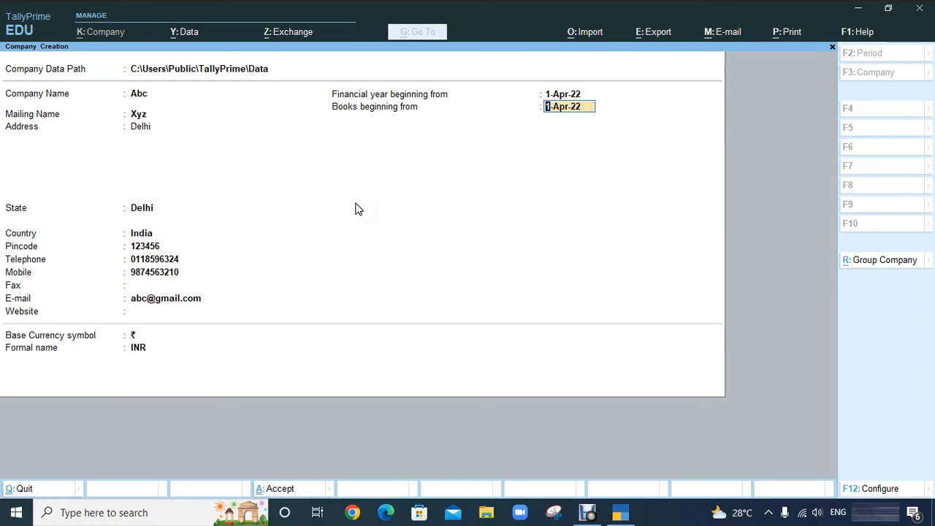
pyautogui.press('Up')
pyautogui.press('Down')
pyautogui.press('Up')
pyautogui.press('Down')
pyautogui.press('Up')
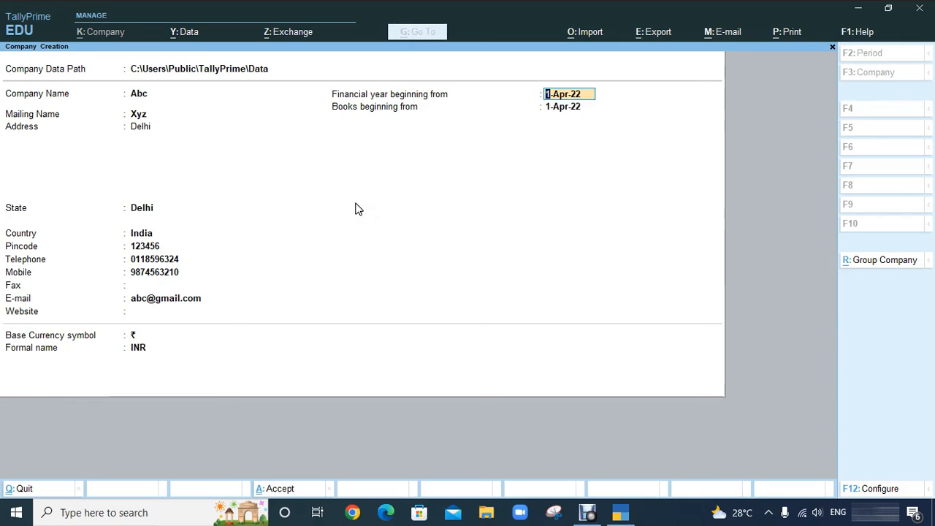
pyautogui.press('Down')
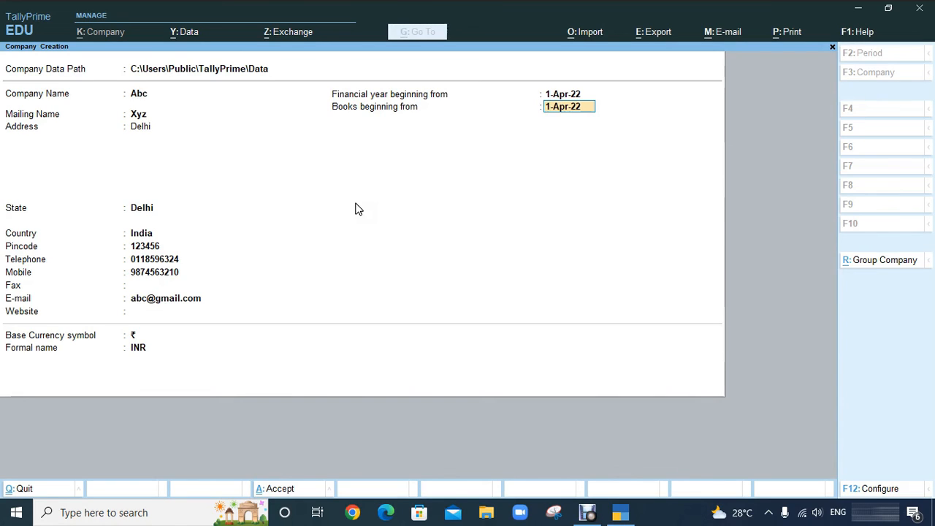
pyautogui.press('Return')
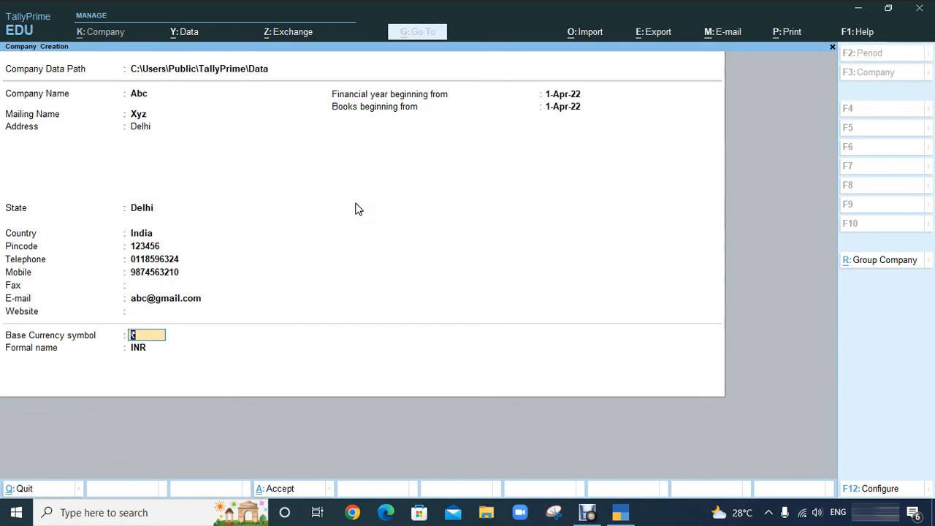
pyautogui.press('Return')
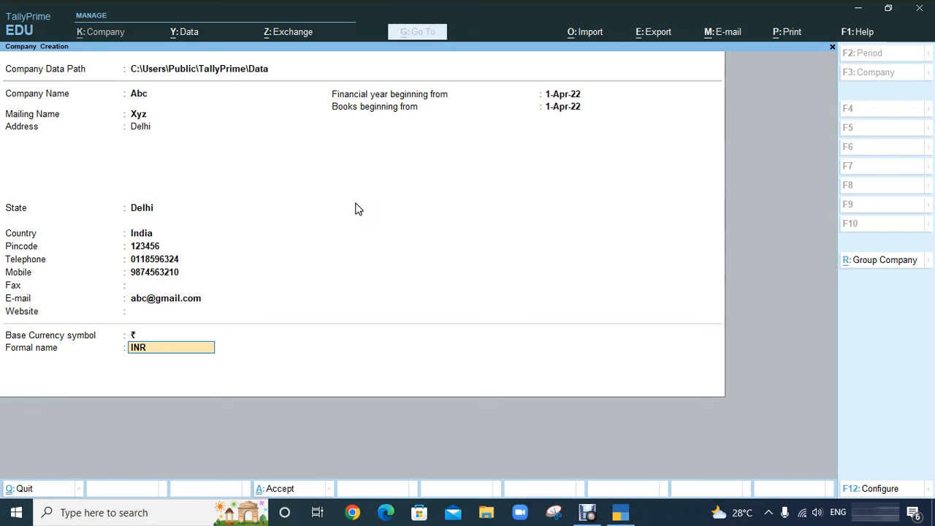
pyautogui.press('Return')
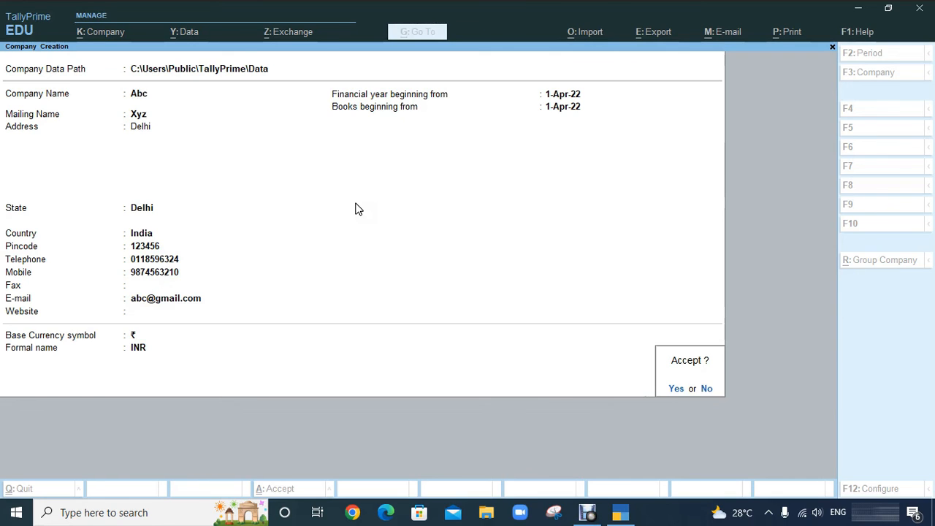
# Step: Answer Yes to the Accept prompt to create company Abc
pyautogui.press('y')
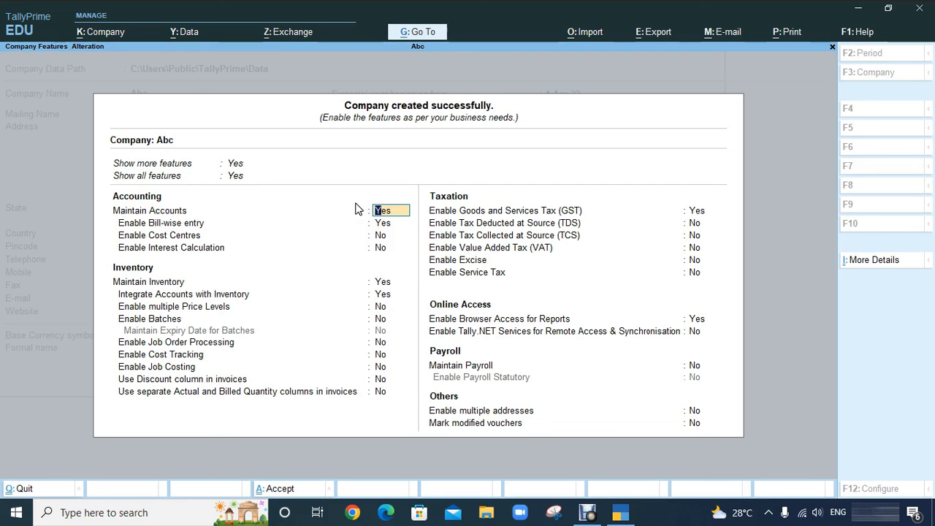
# Step: Accept Abc's default Company Features with Ctrl+A to land on Gateway of Tally
pyautogui.press('Return')
pyautogui.press('Return')
pyautogui.press('Return')
pyautogui.press('Return')
pyautogui.press('Return')
pyautogui.press('Return')
pyautogui.press('Return')
pyautogui.press('Return')
pyautogui.press('Return')
pyautogui.press('Return')
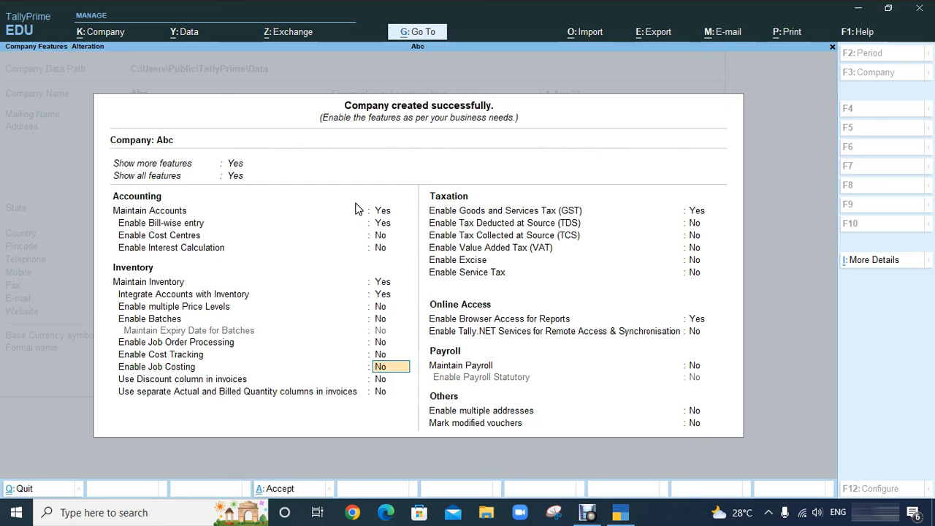
pyautogui.press('ctrl')
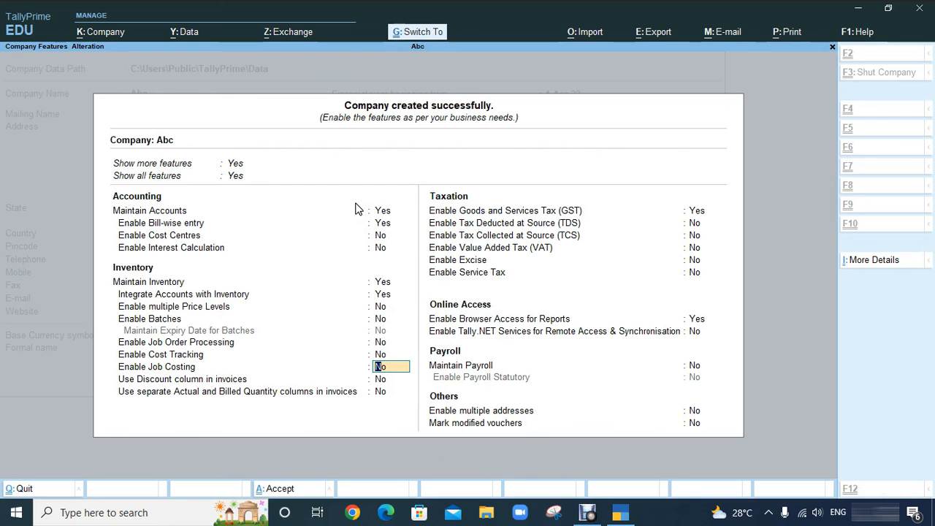
pyautogui.hotkey('ctrl', 'a')
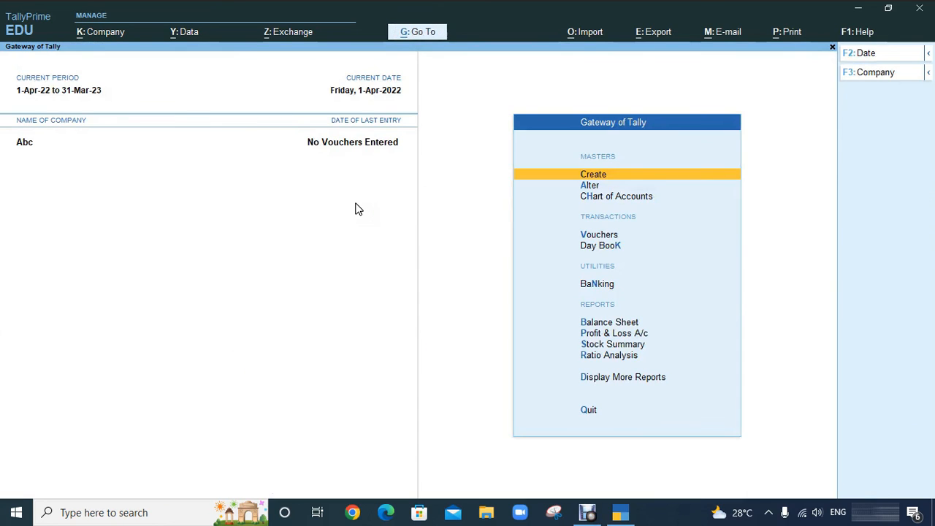